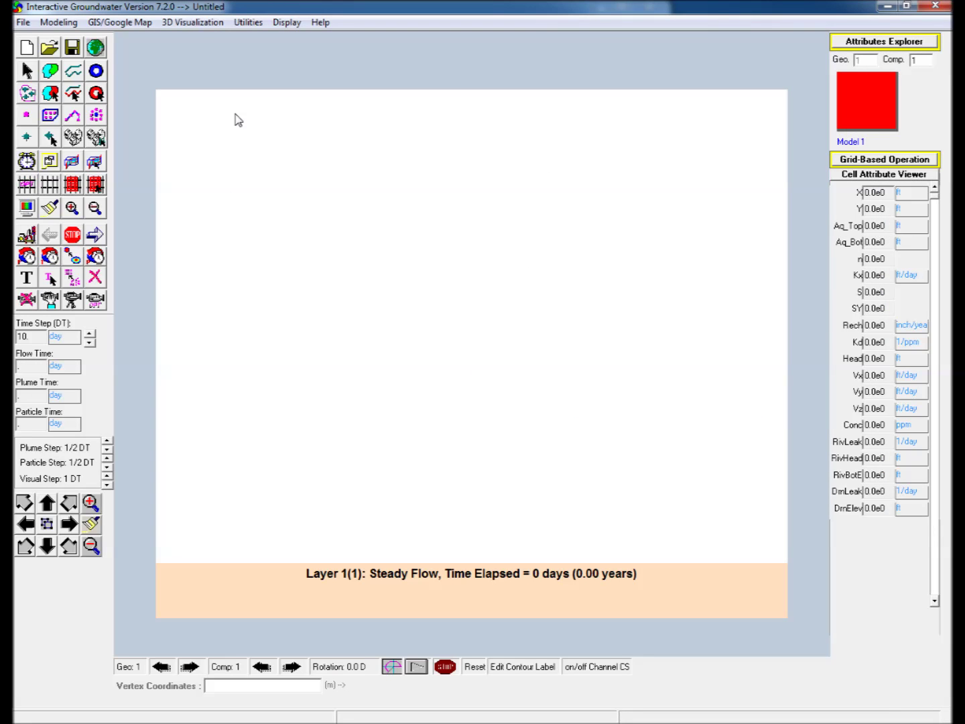
- Open the GIS/Google interface and switch from the world map to the GIS layer view with the Michigan county map
click(121, 23)
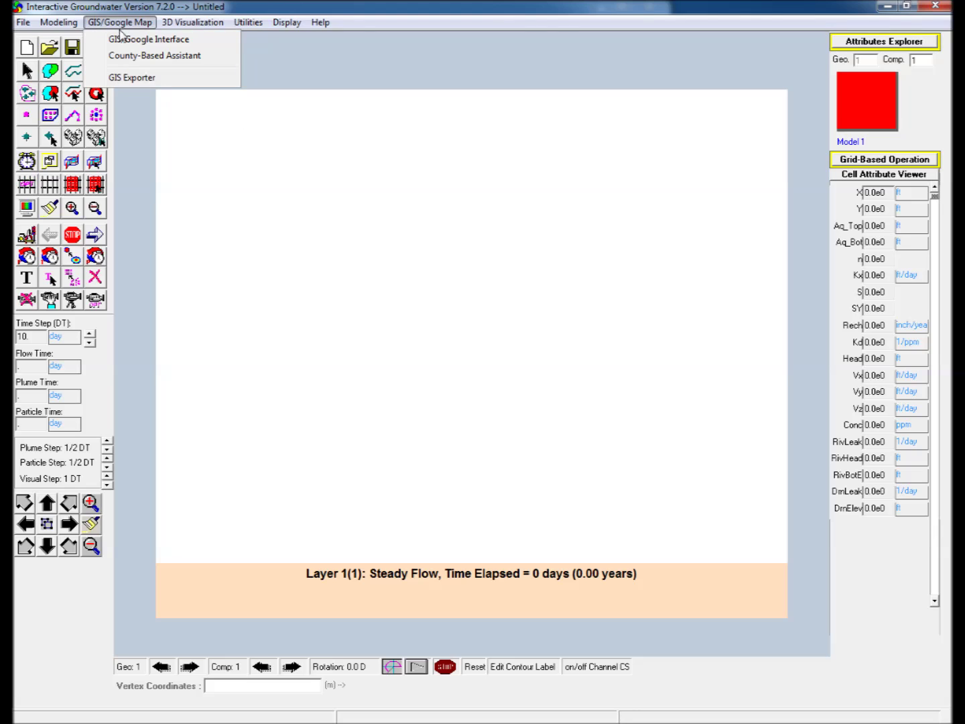
click(122, 39)
double_click(336, 163)
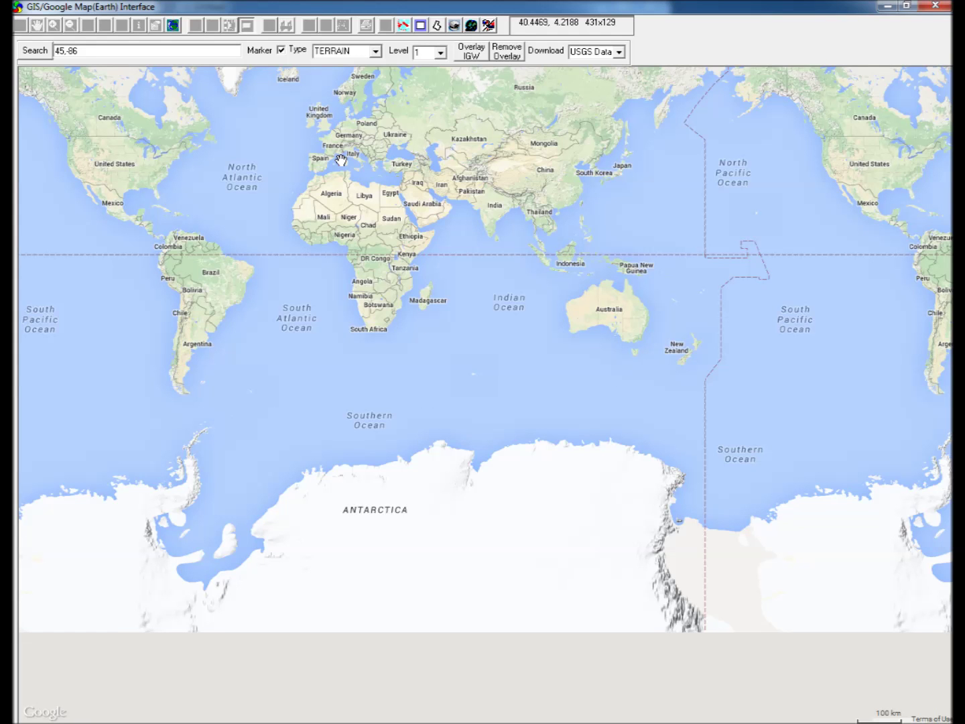
click(490, 28)
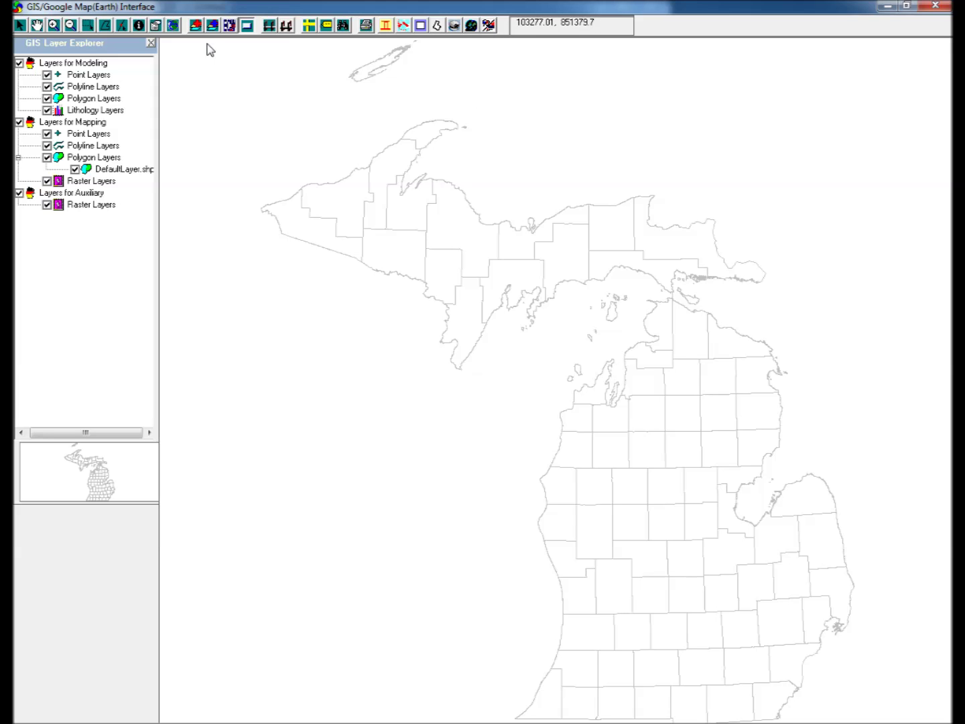
- Add the WSH_BIG.shp shapefile from C:\MGMTLocalData\StateLT\Watersheds to the modeling layers
click(196, 27)
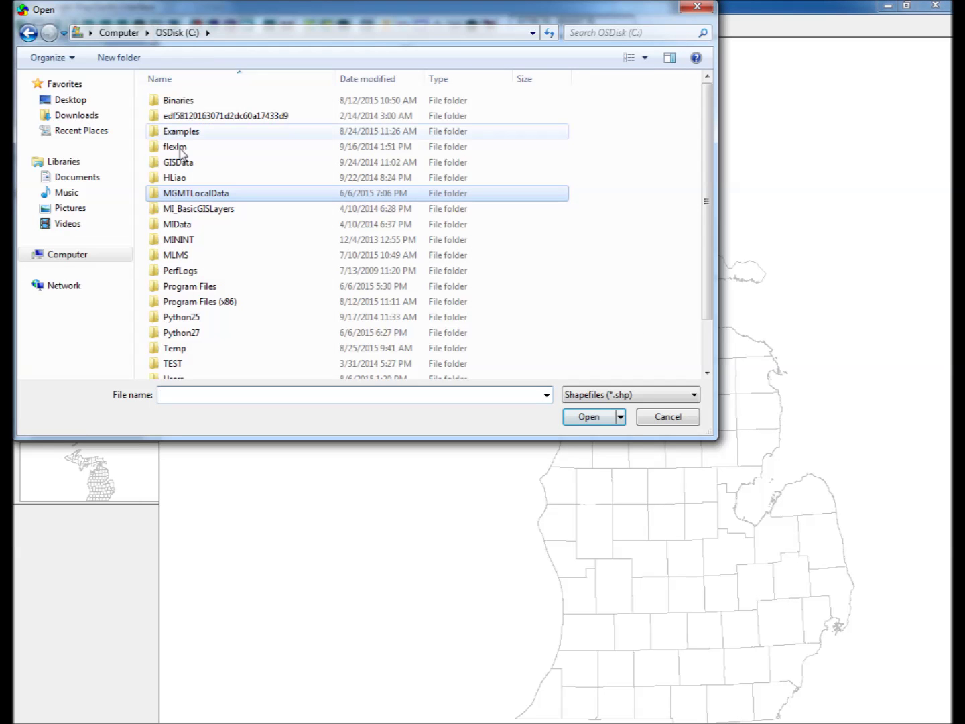
double_click(190, 199)
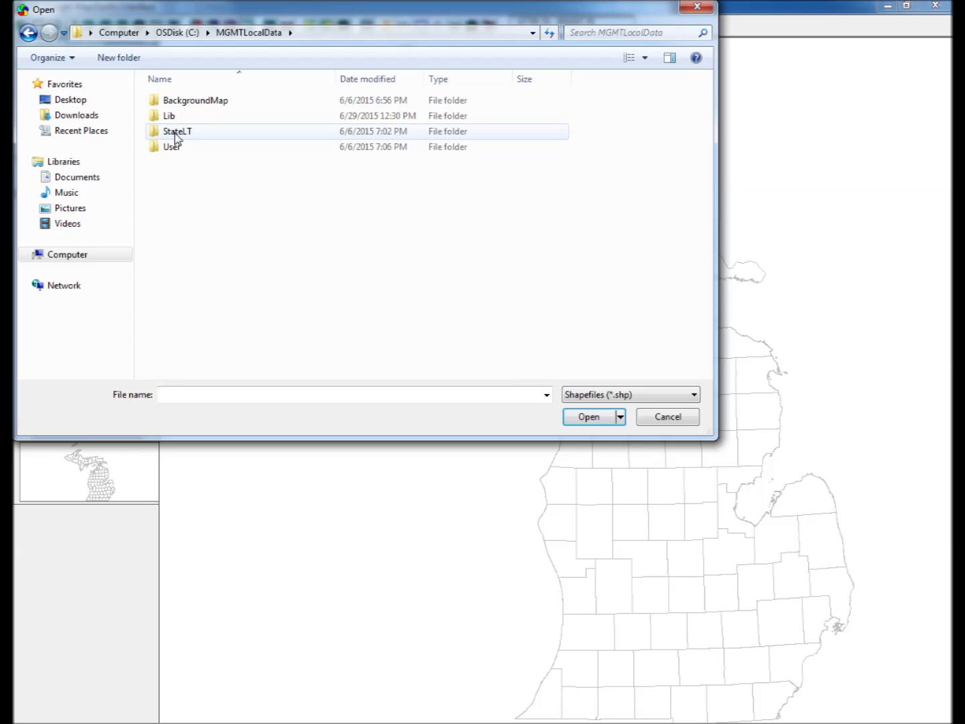
double_click(177, 132)
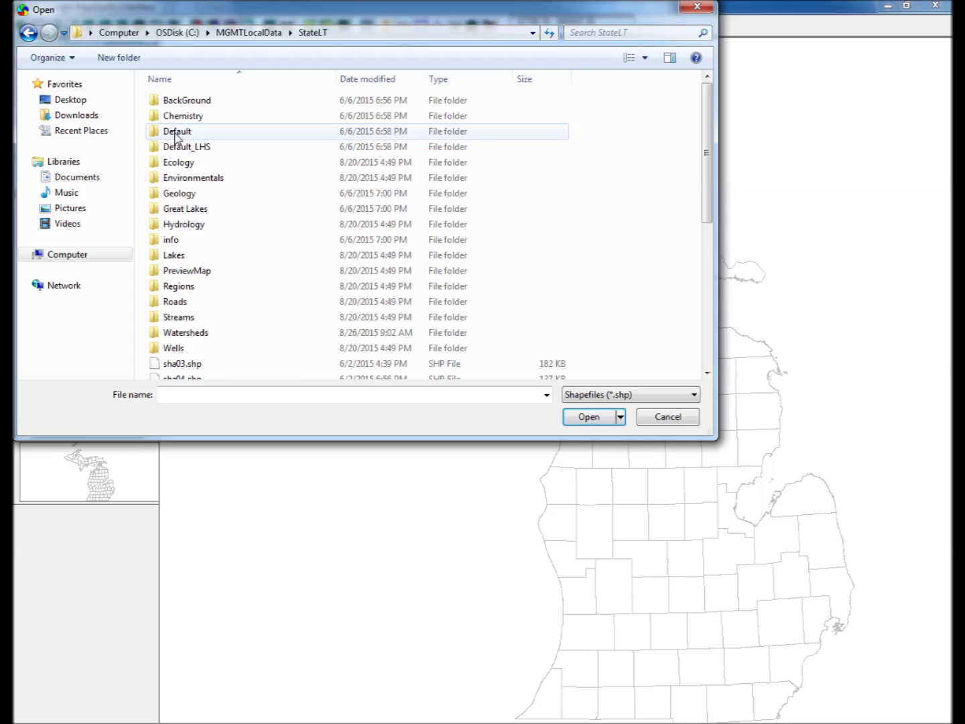
double_click(180, 335)
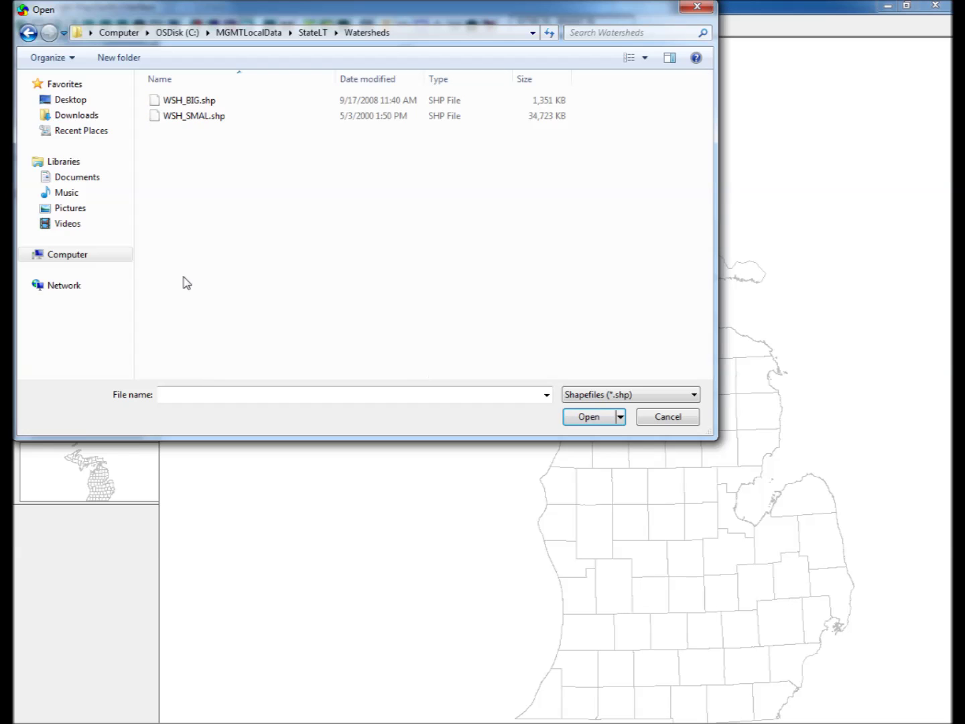
double_click(182, 104)
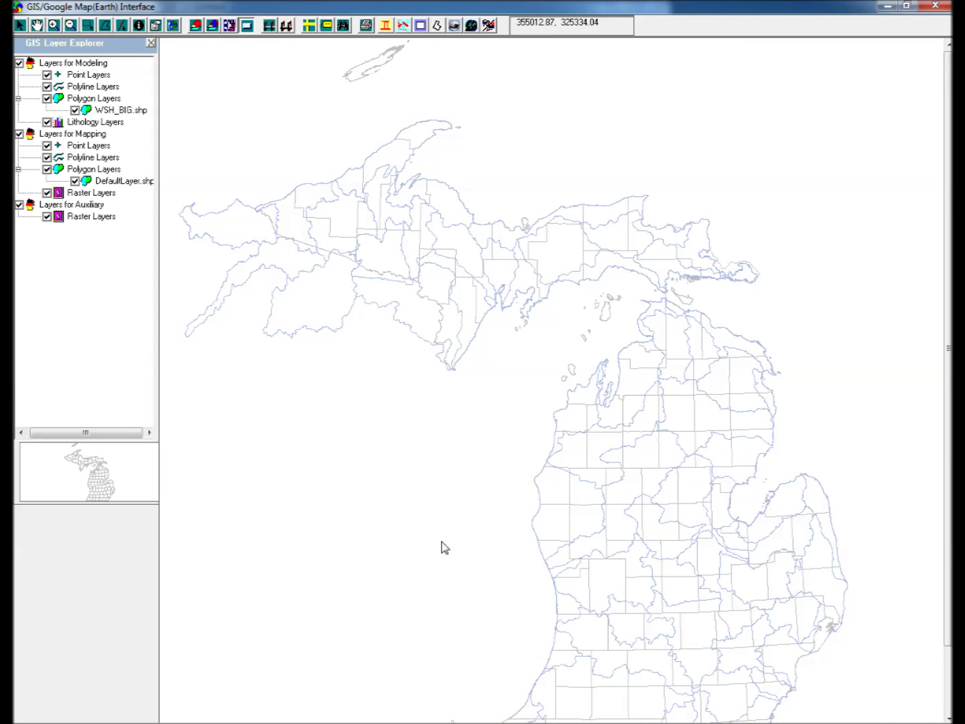
- Select the large WSH_BIG watershed in southwestern Michigan that reaches the lakeshore and create a data-enabled preliminary model from it
click(54, 25)
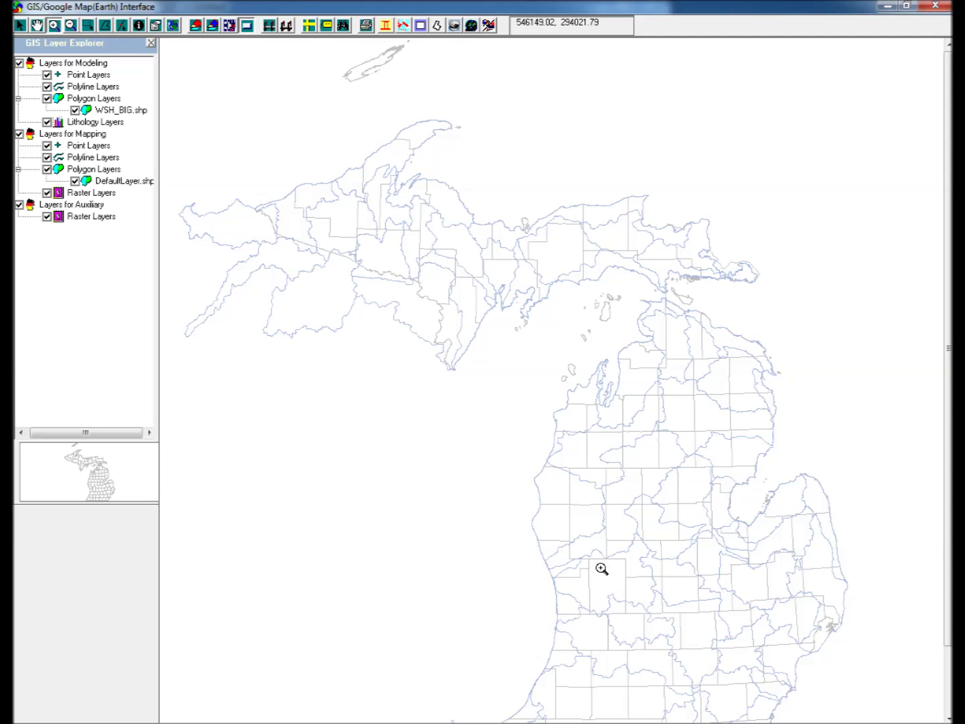
drag(545, 580, 717, 719)
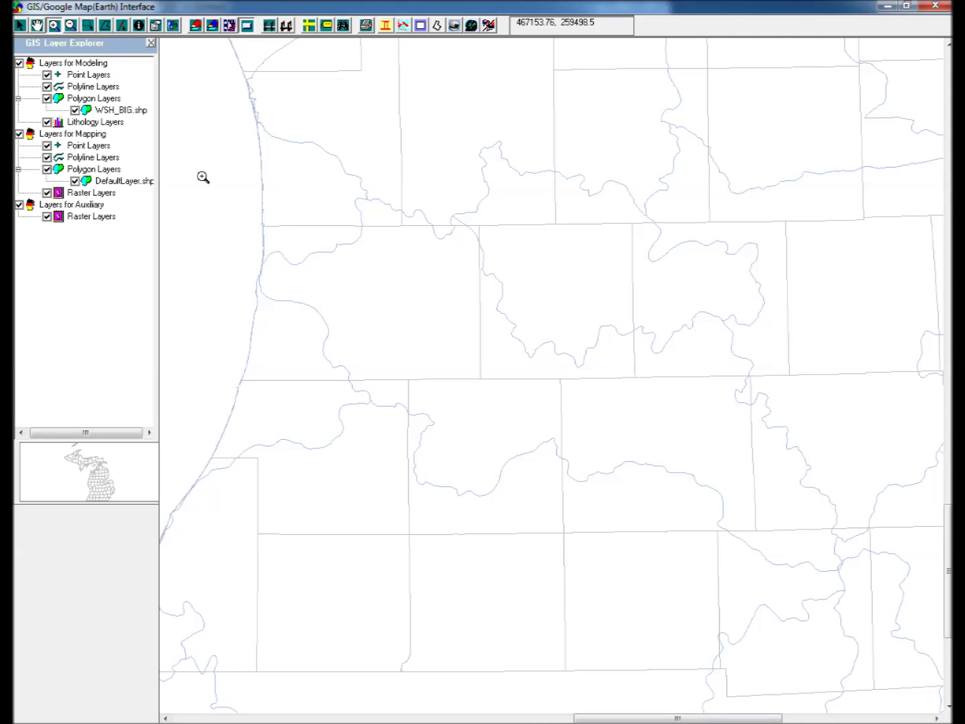
click(126, 113)
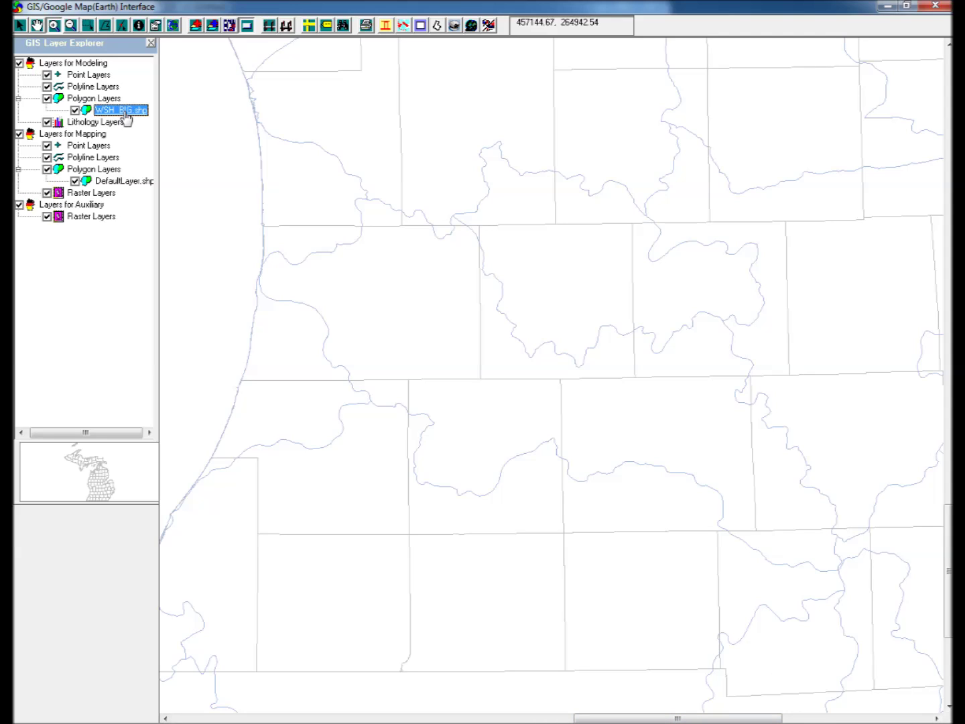
click(88, 26)
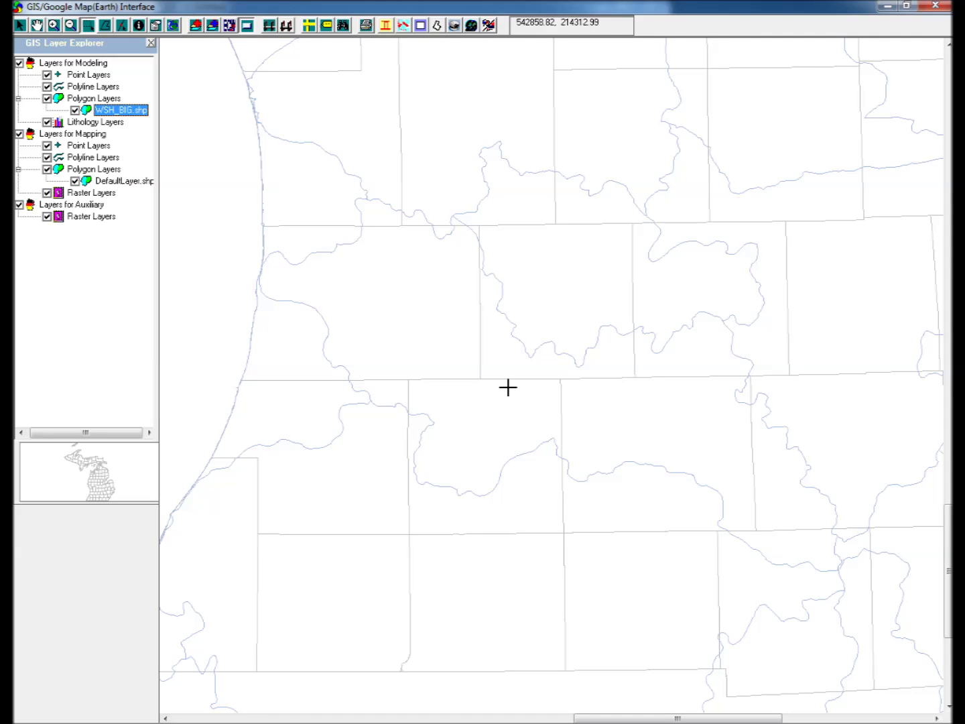
click(508, 418)
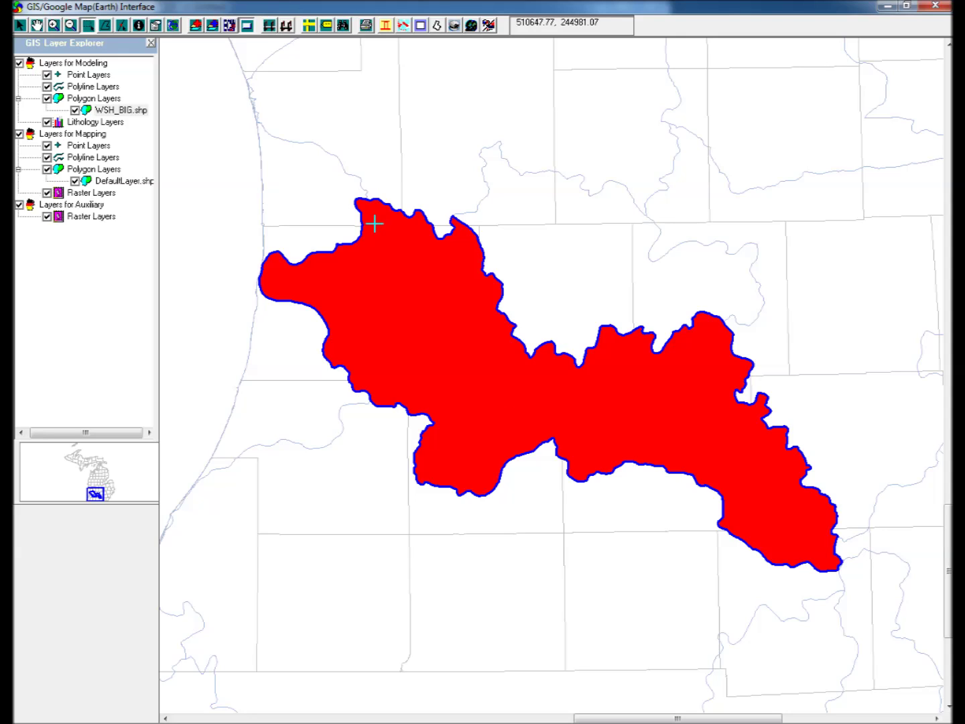
click(287, 28)
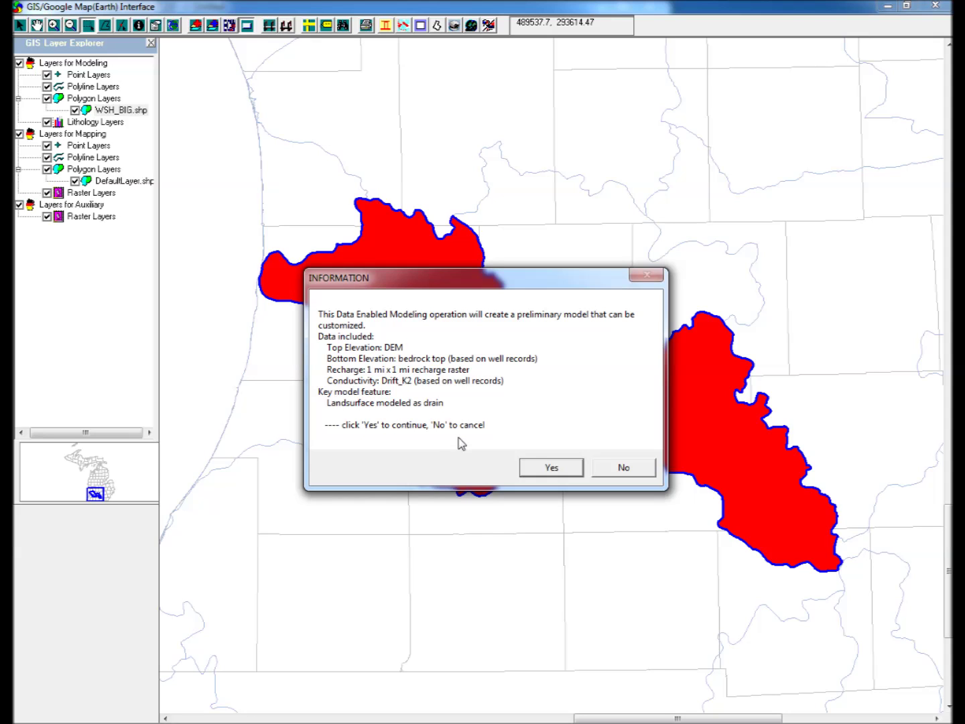
click(541, 470)
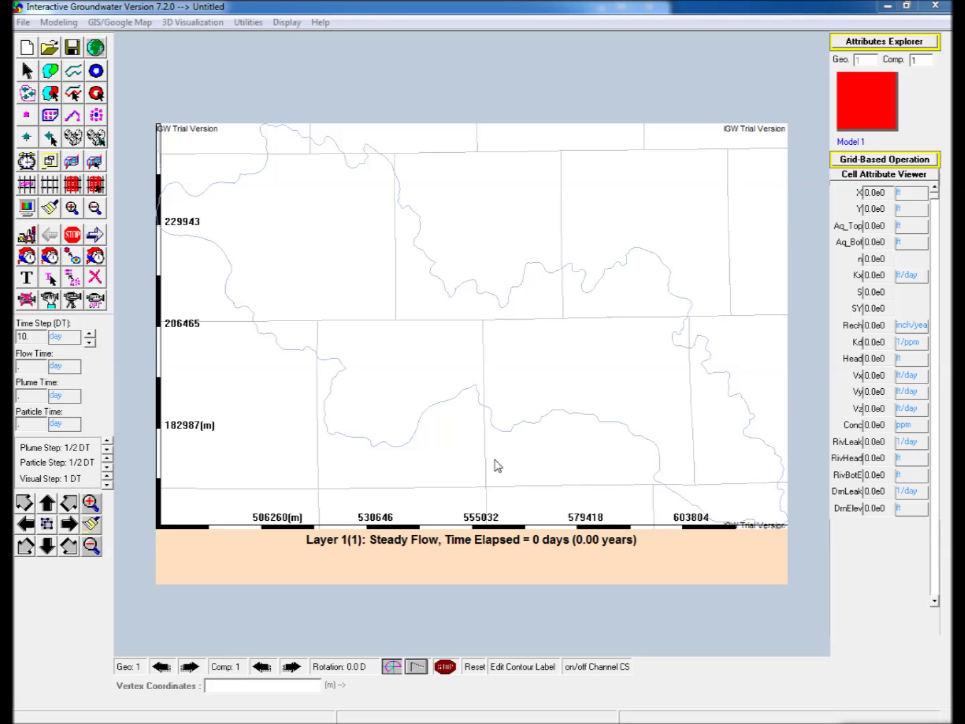
- Set the model grid size to 50 and discretize the watershed model
click(28, 186)
drag(402, 394, 259, 383)
text(50)
click(587, 425)
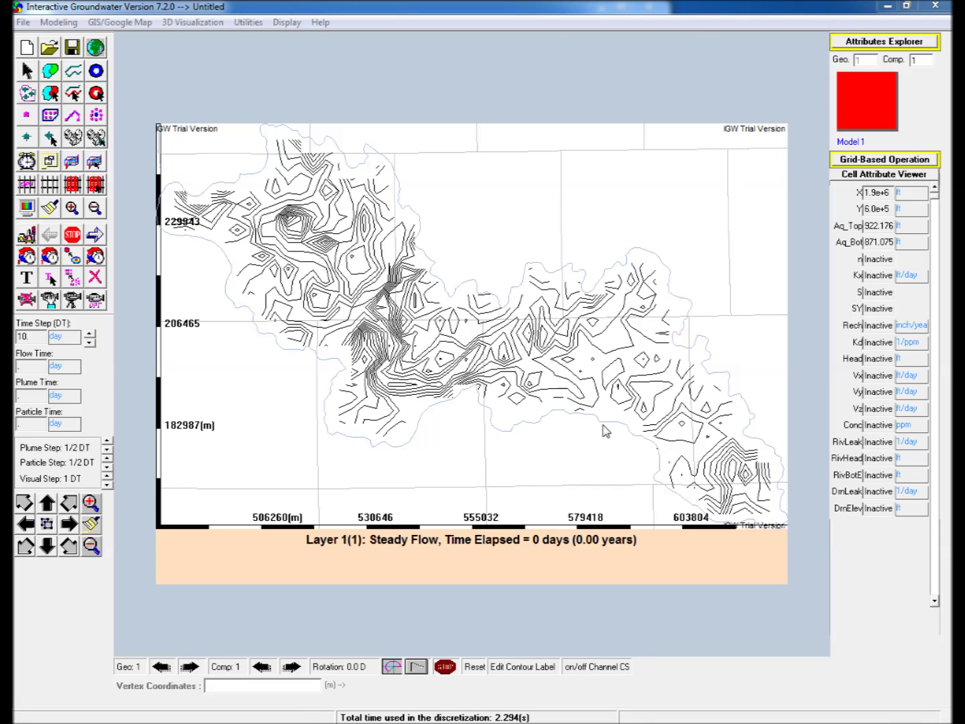
- Enable colour fill for the head contours in the display options and run the steady flow simulation
click(30, 208)
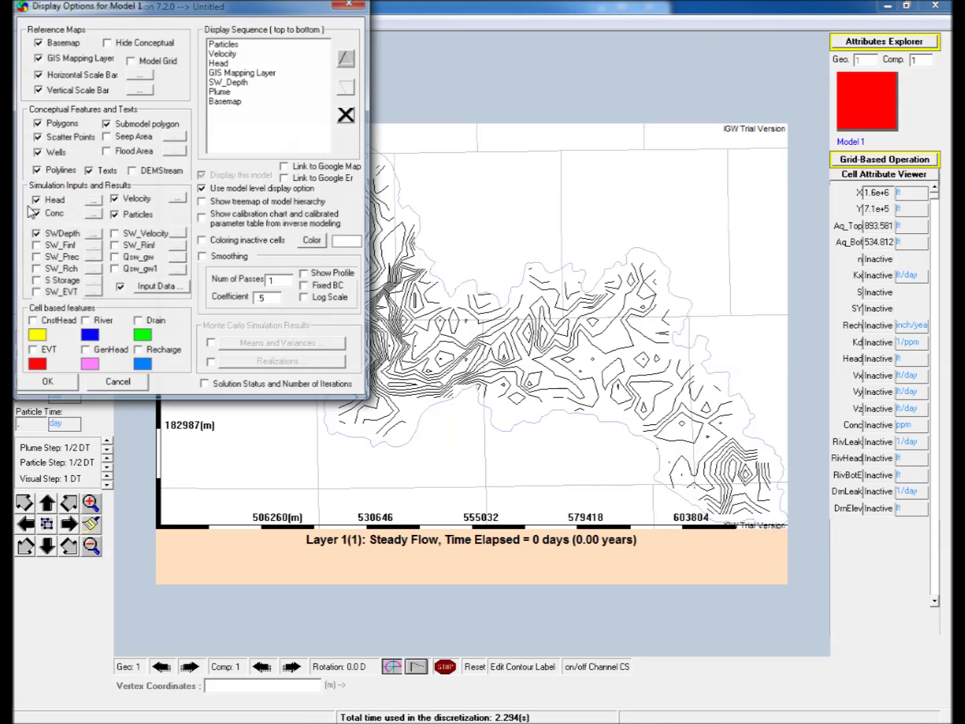
click(93, 202)
click(40, 87)
click(59, 327)
click(61, 382)
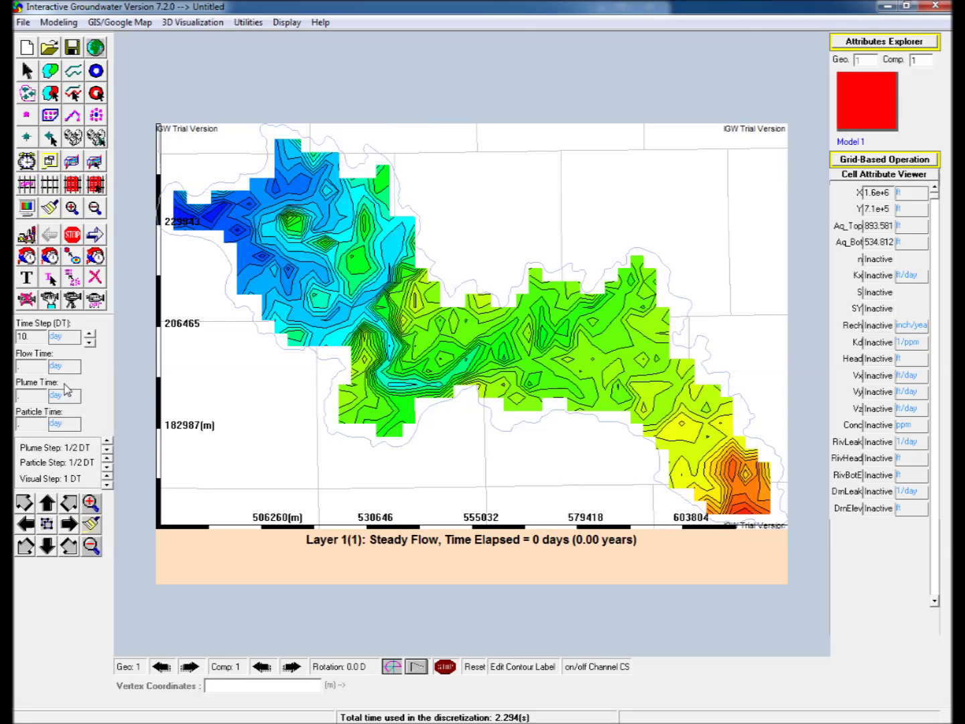
click(95, 235)
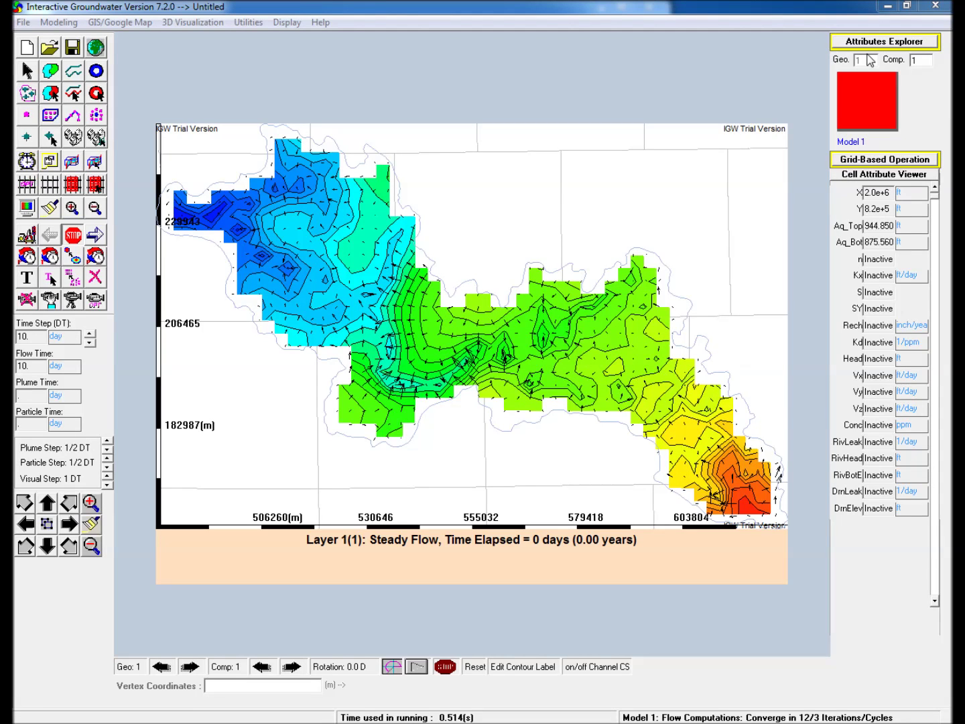
- Examine the flow properties of Zone 2 in Layer 1, including its conductivity source, in the Attributes Explorer
click(884, 41)
drag(764, 165, 673, 154)
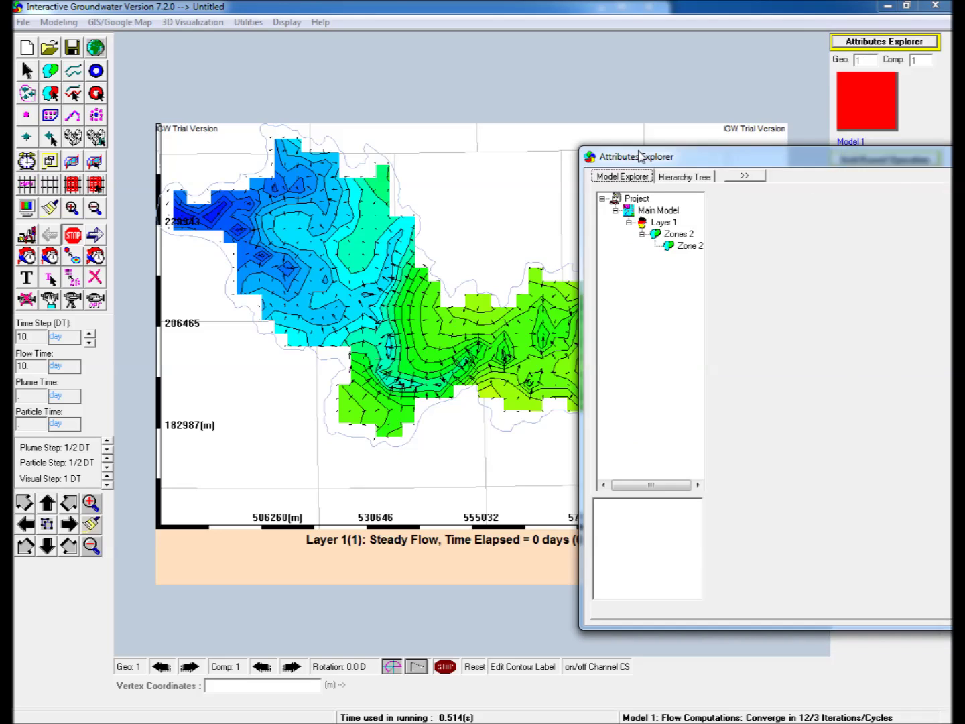
click(395, 217)
double_click(394, 217)
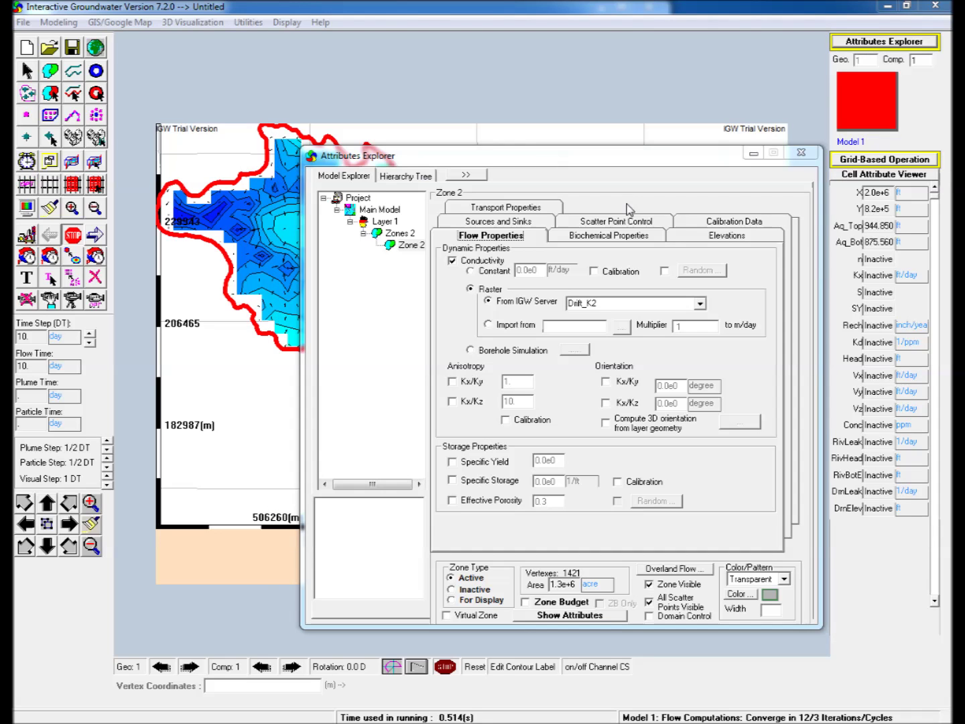
click(751, 150)
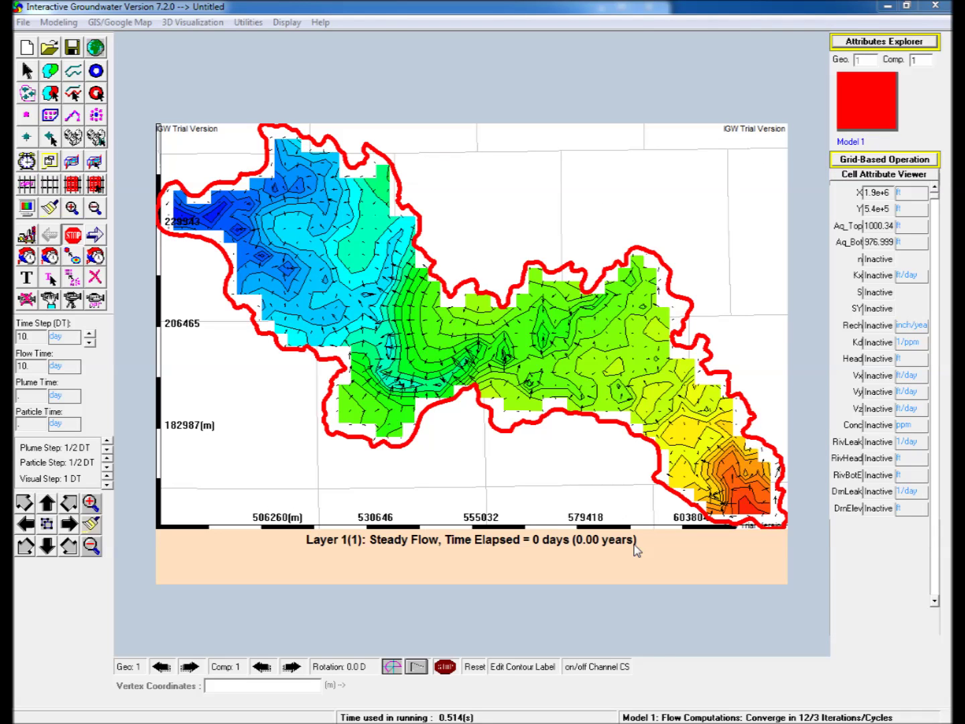
- Switch to the GIS/Google Map interface and add DRIFT.shp from StateLT\Wells\Categories to the modeling layers
mouse_move(671, 722)
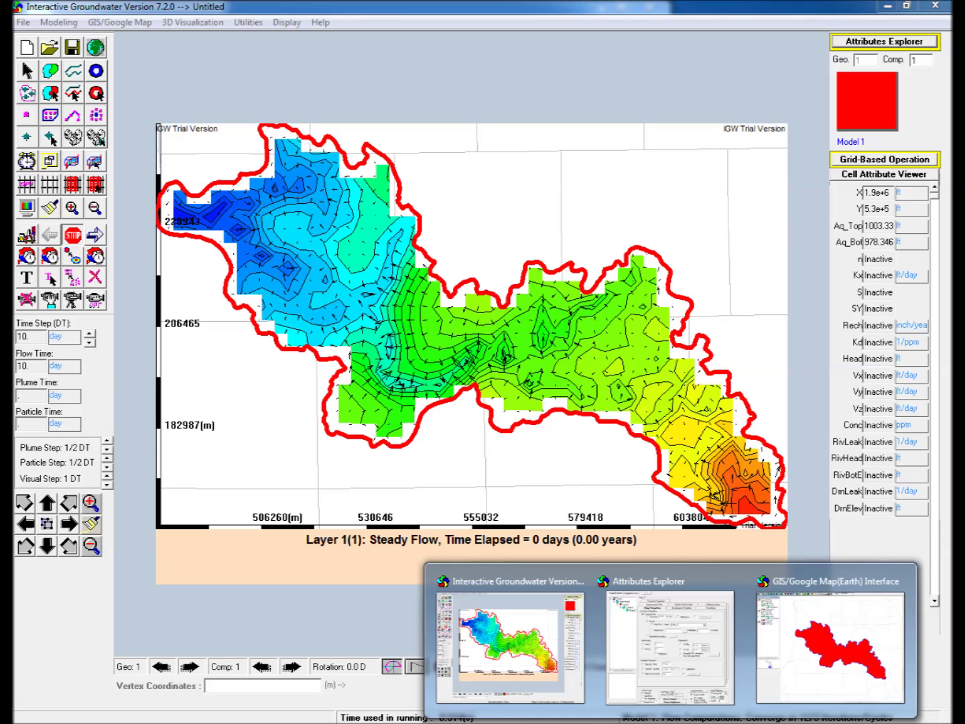
click(817, 657)
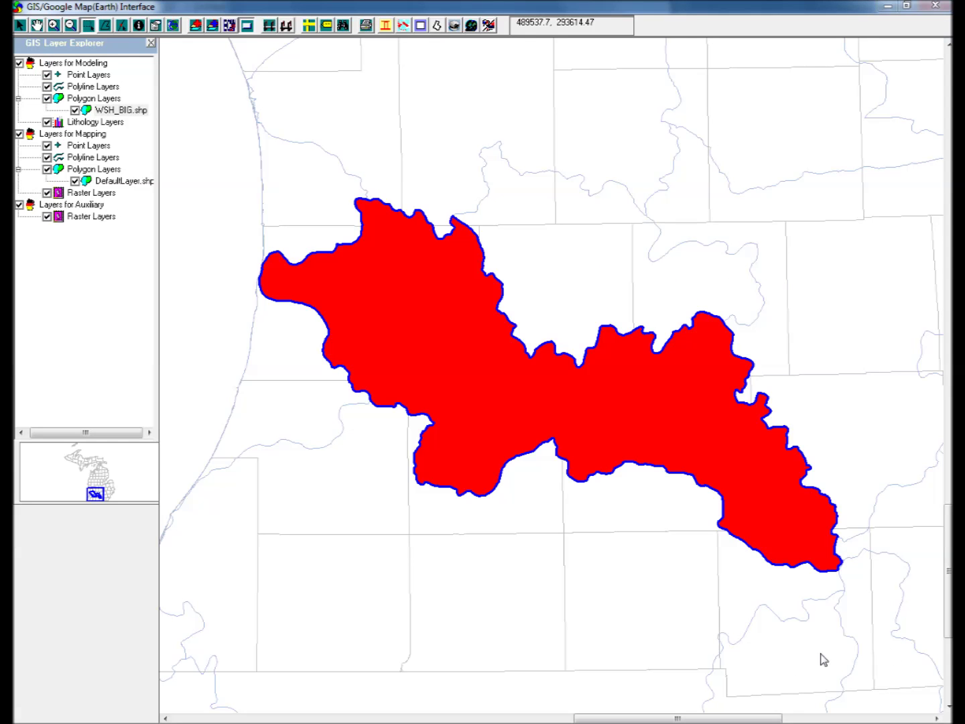
click(195, 27)
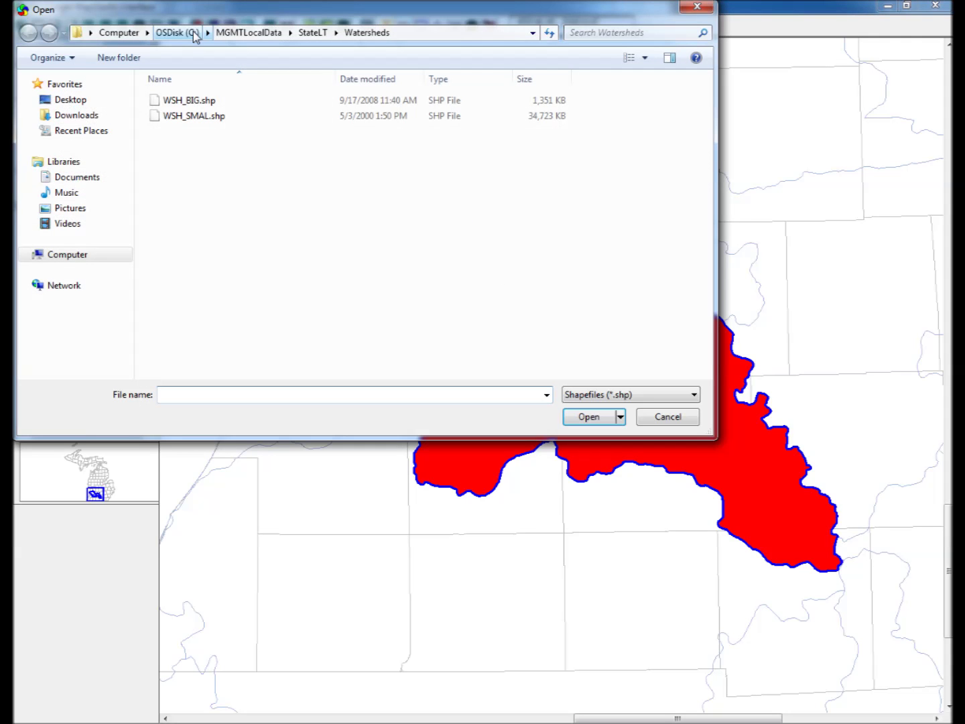
click(312, 32)
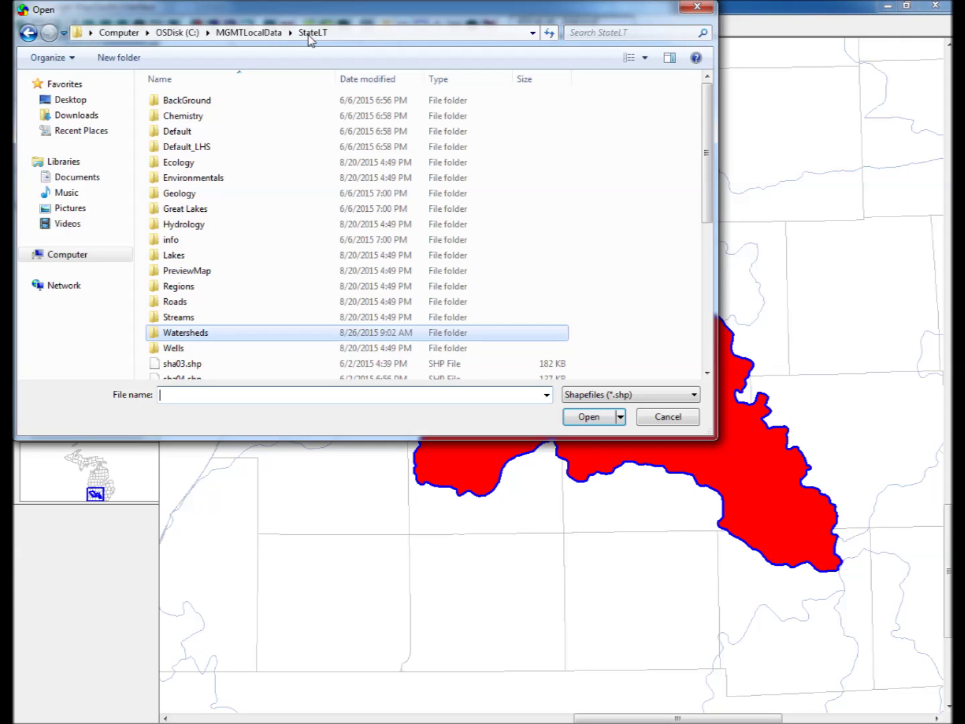
double_click(172, 352)
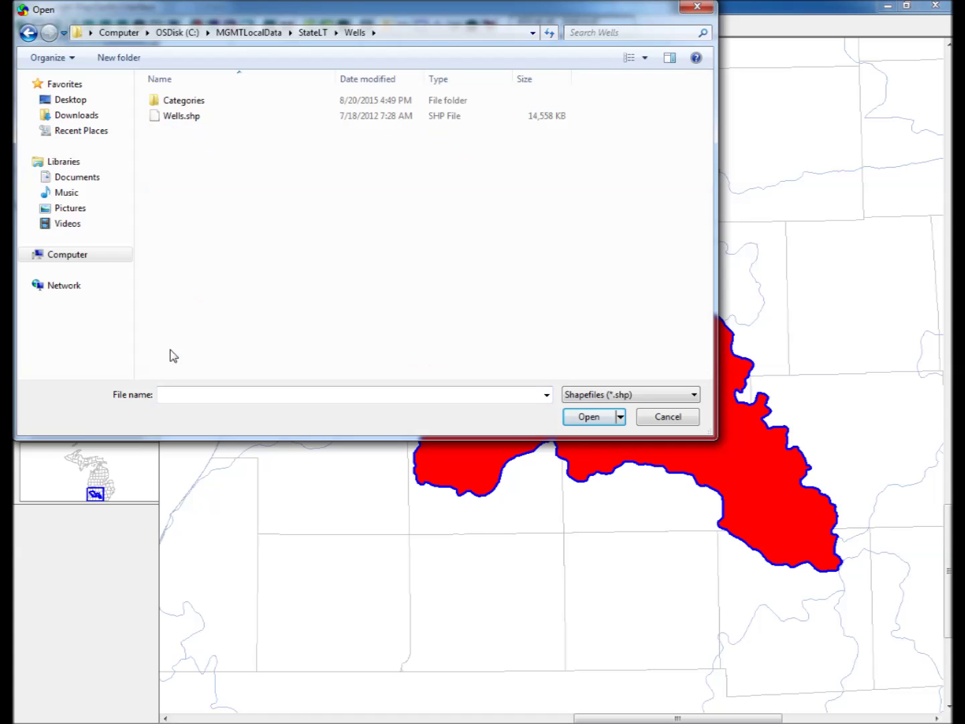
double_click(174, 102)
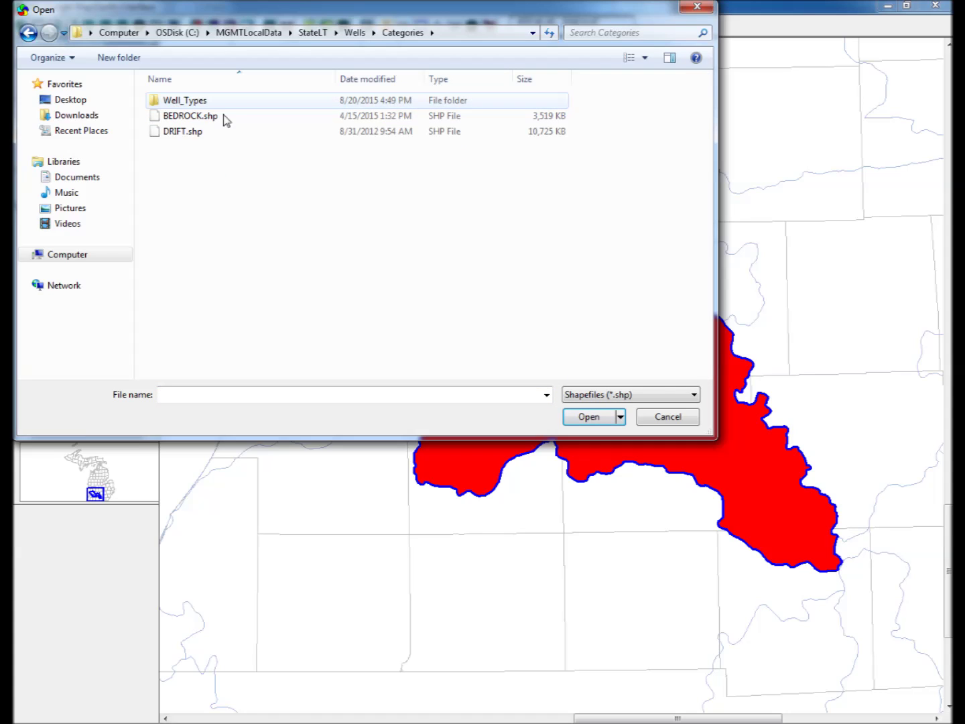
double_click(177, 133)
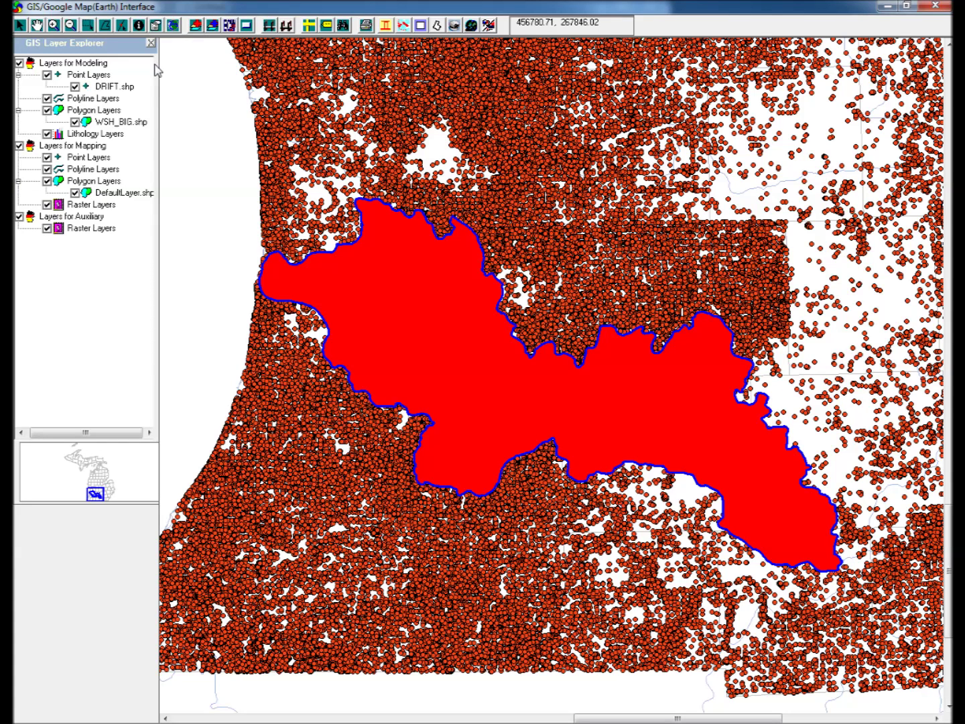
- Reselect the same WSH_BIG watershed polygon, including all checked modeling layers so the drift wells inside it are selected too
click(121, 124)
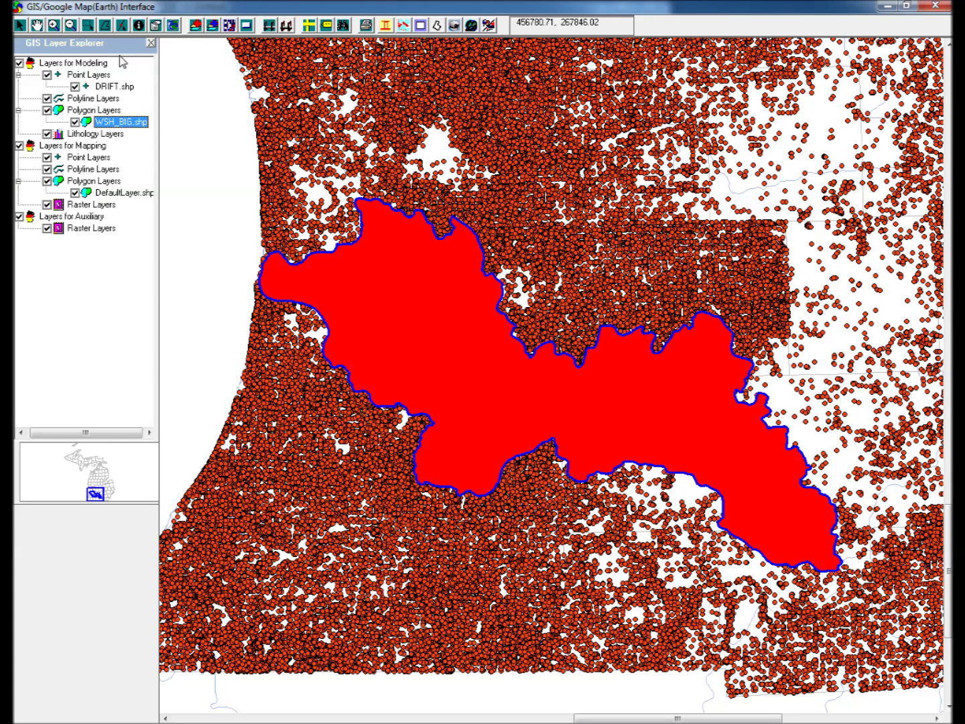
click(89, 27)
click(89, 28)
click(550, 404)
click(550, 405)
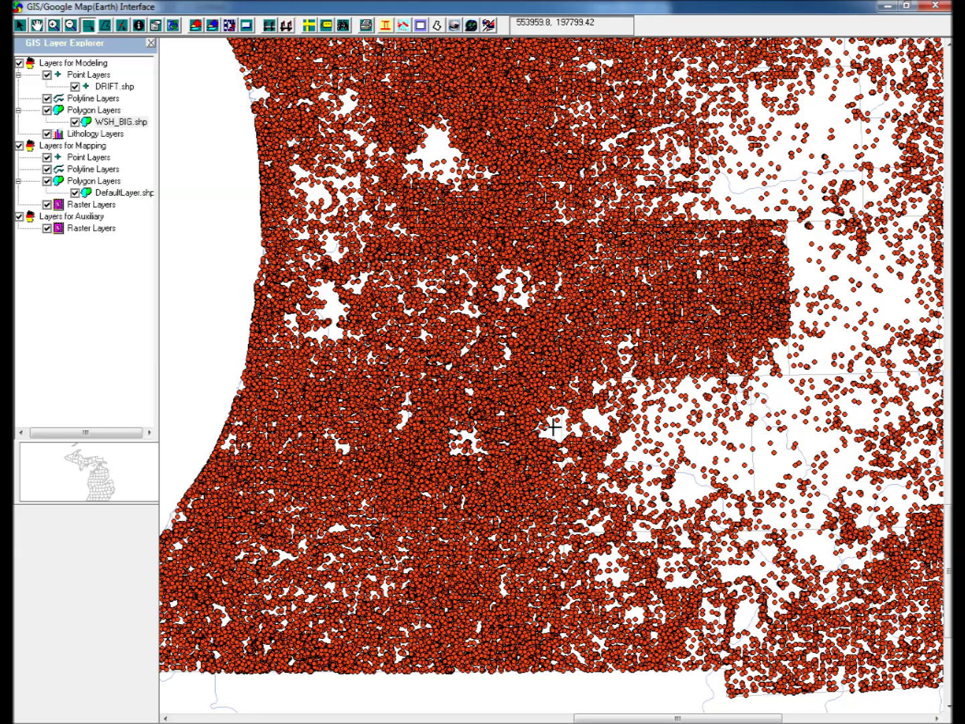
click(553, 427)
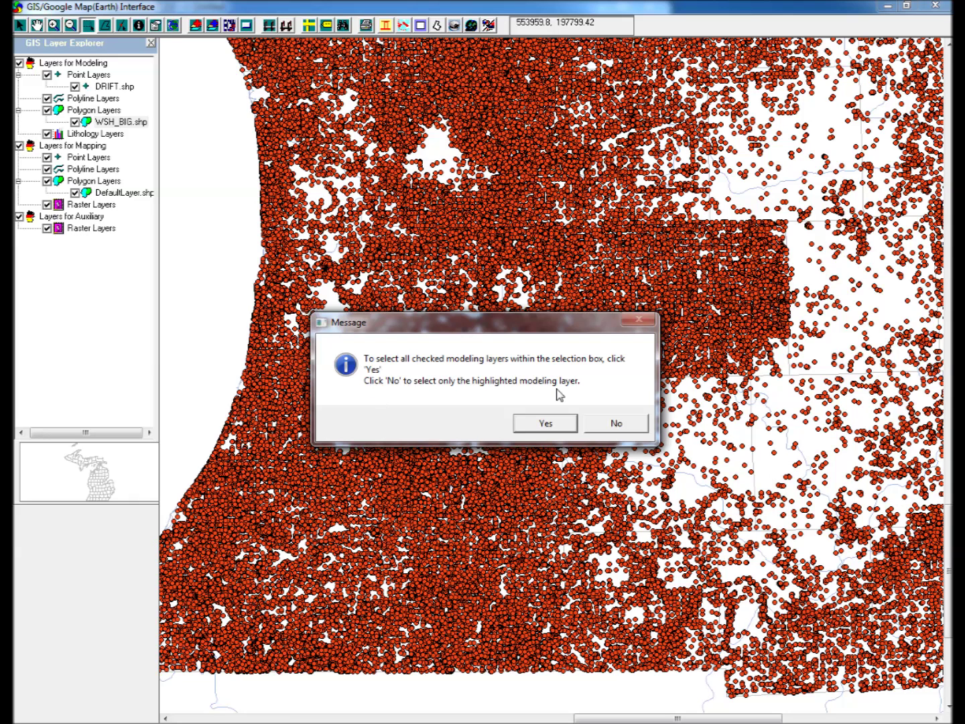
click(545, 423)
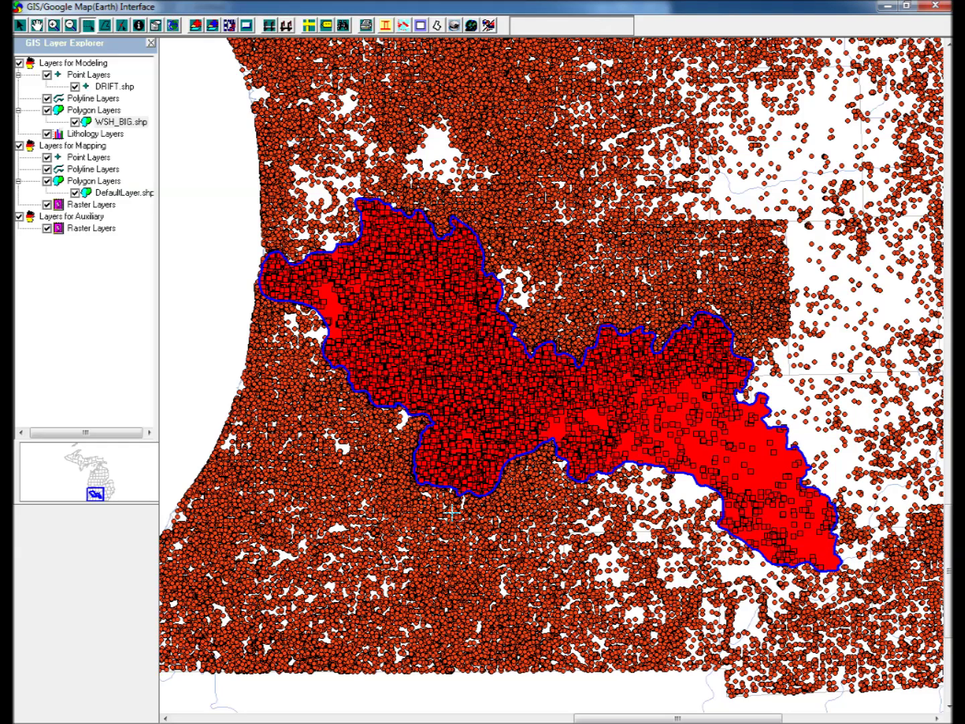
- Open the scatter data spatial analysis and import the SWL_Elev data of the selected drift wells from the GIS importer, excluding invalid data
click(405, 27)
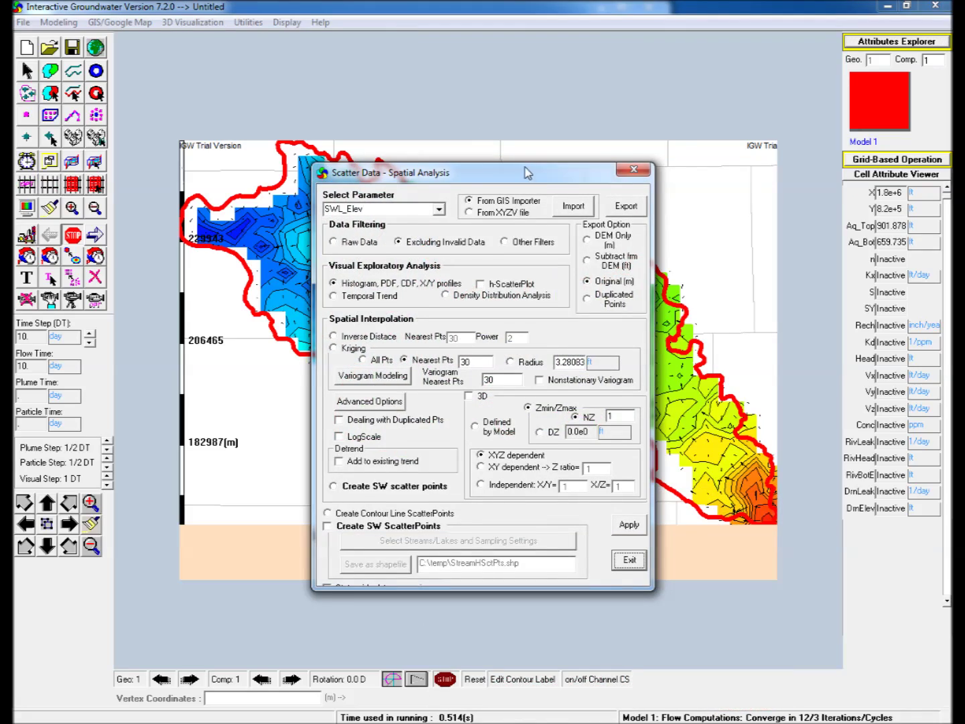
drag(526, 170, 551, 161)
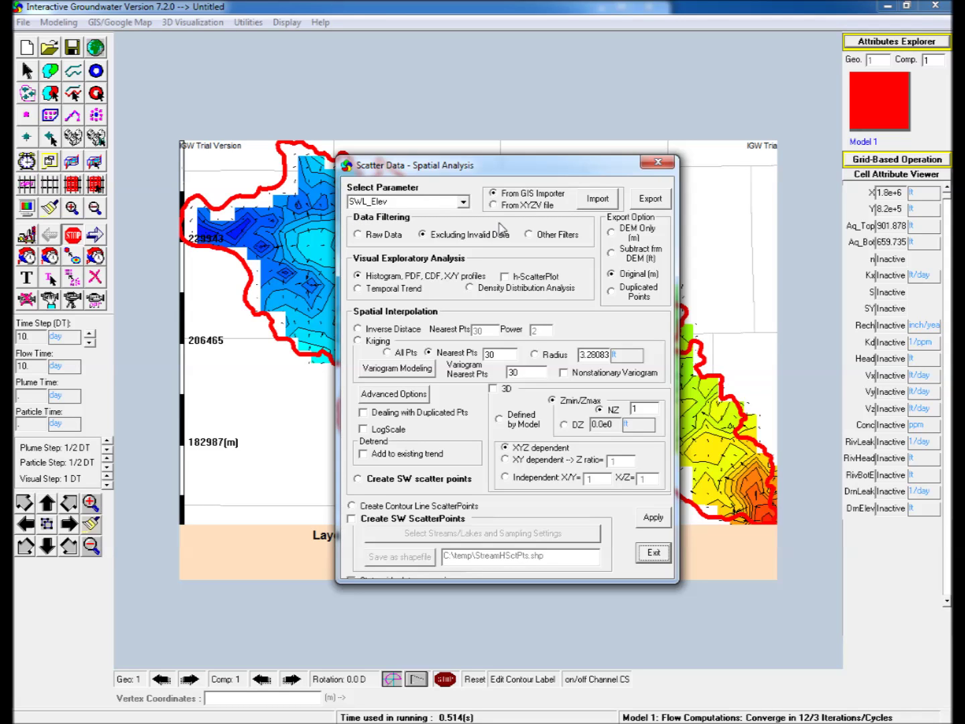
click(599, 201)
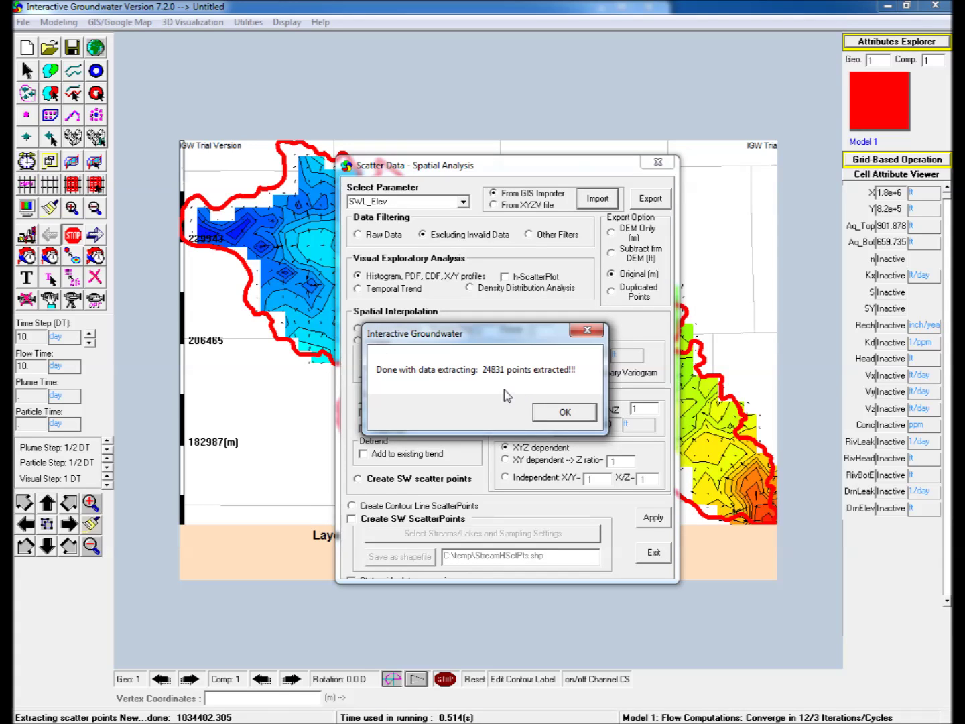
click(564, 411)
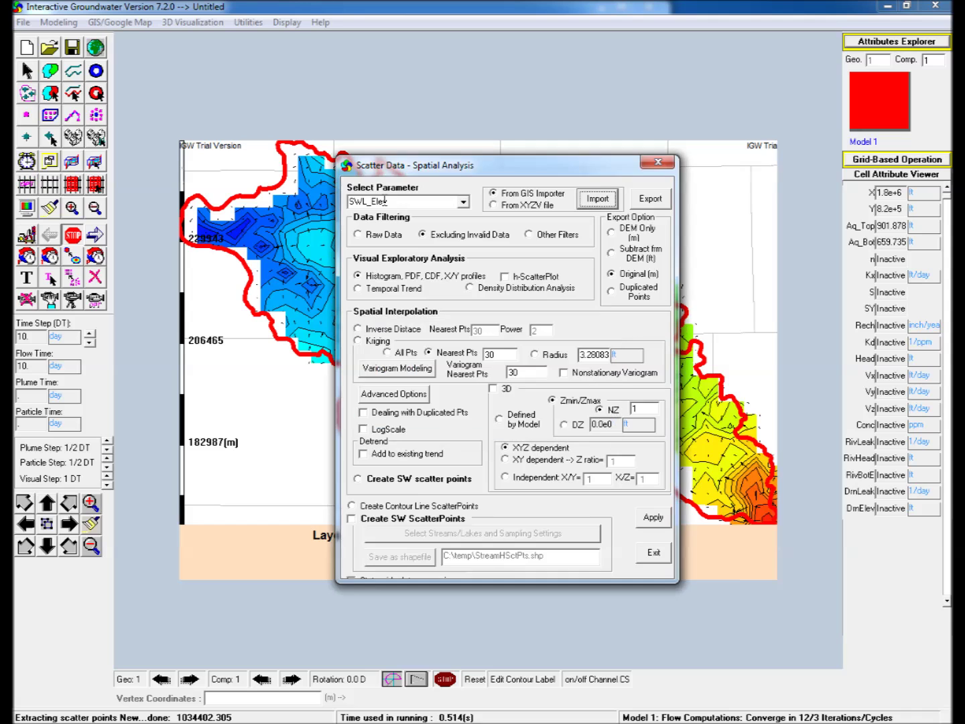
- Plot modeled versus observed heads at the Wellogic SWL locations from the GIS importer, using averaging in a layer
drag(383, 170, 938, 198)
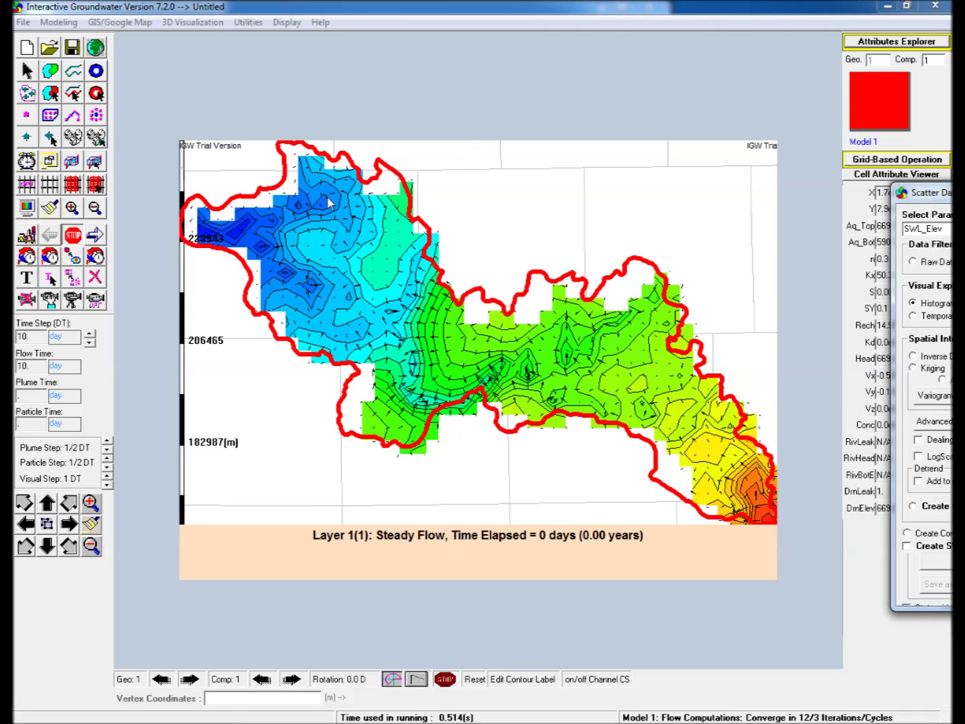
click(250, 25)
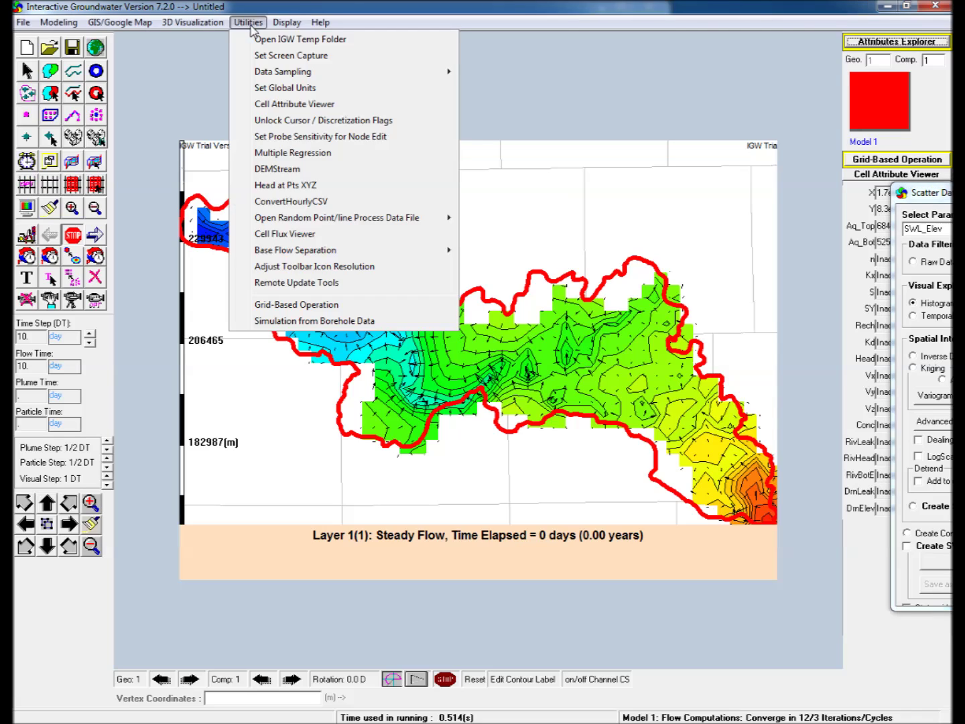
mouse_move(349, 75)
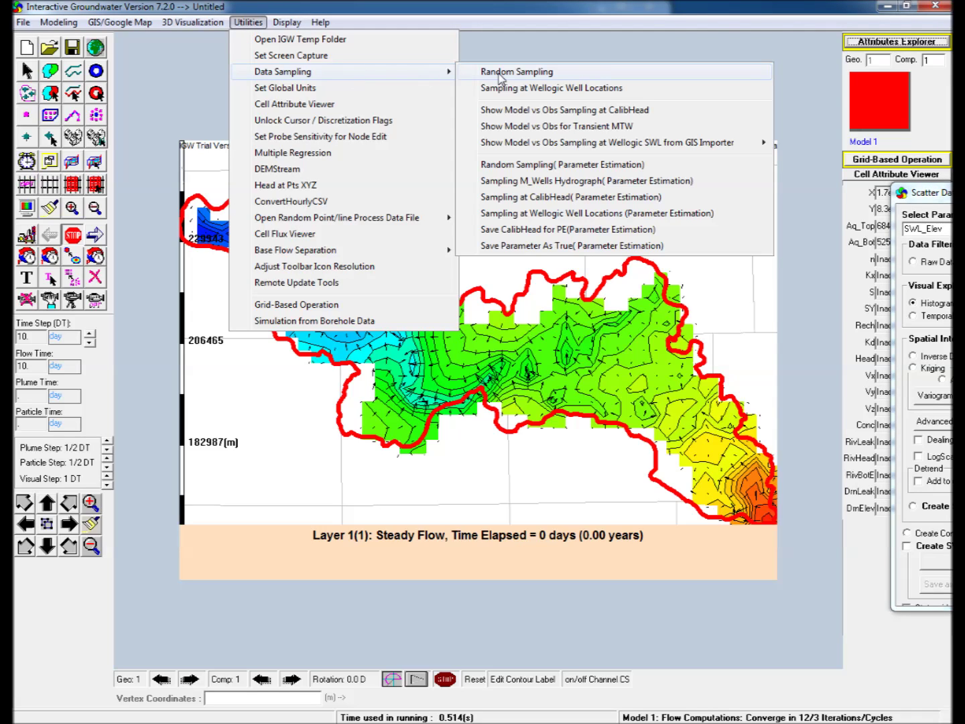
mouse_move(743, 151)
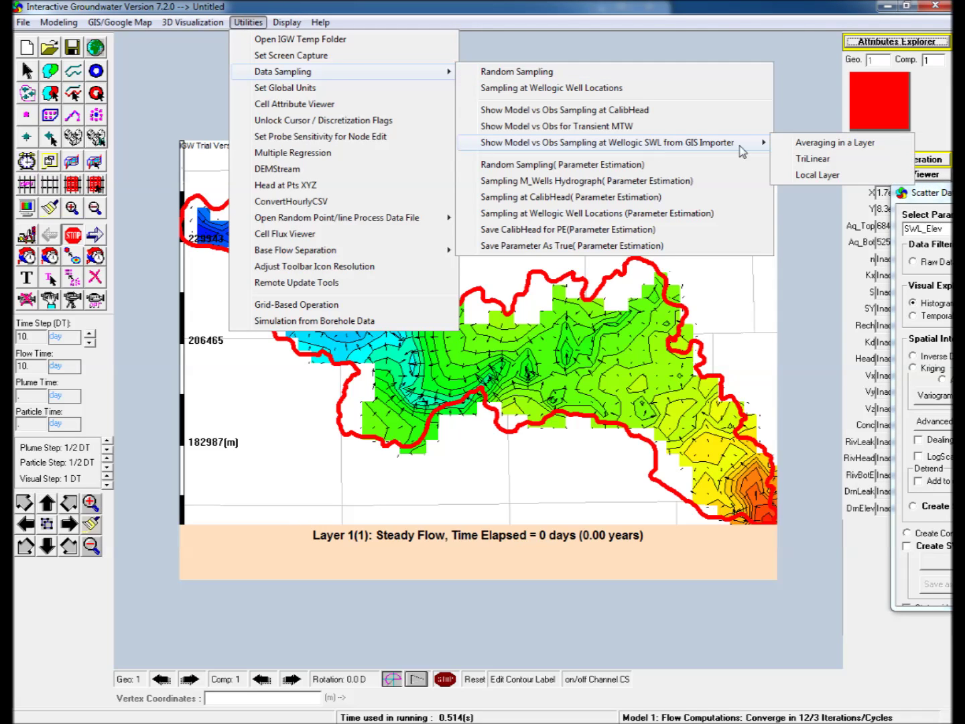
click(813, 143)
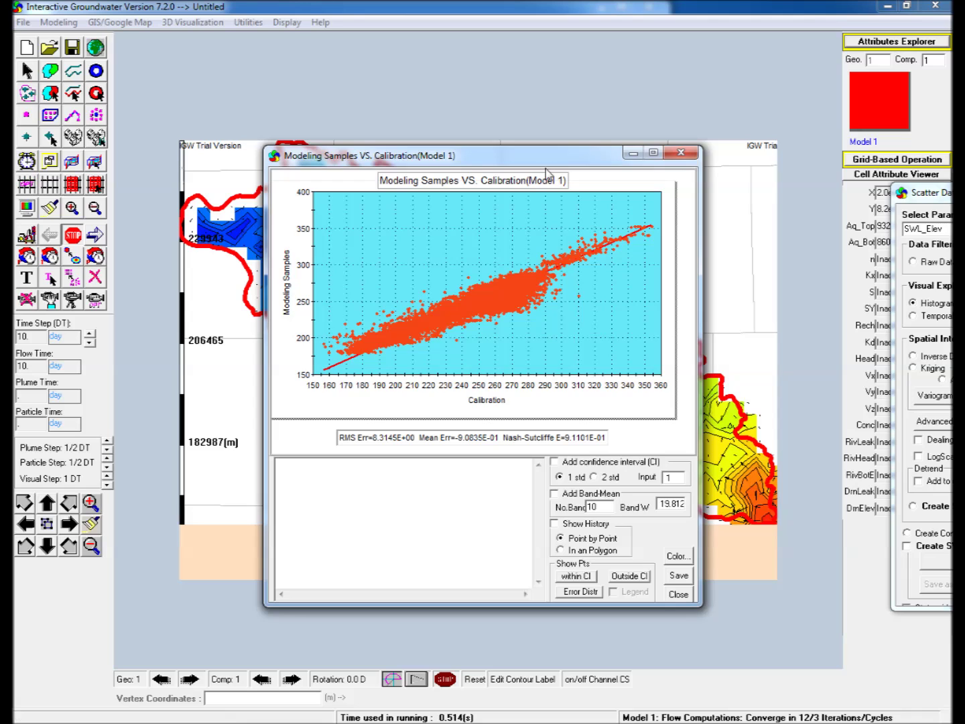
- Add a 2 std confidence interval and the band-mean points to the Modeling Samples VS. Calibration chart
drag(546, 156, 328, 272)
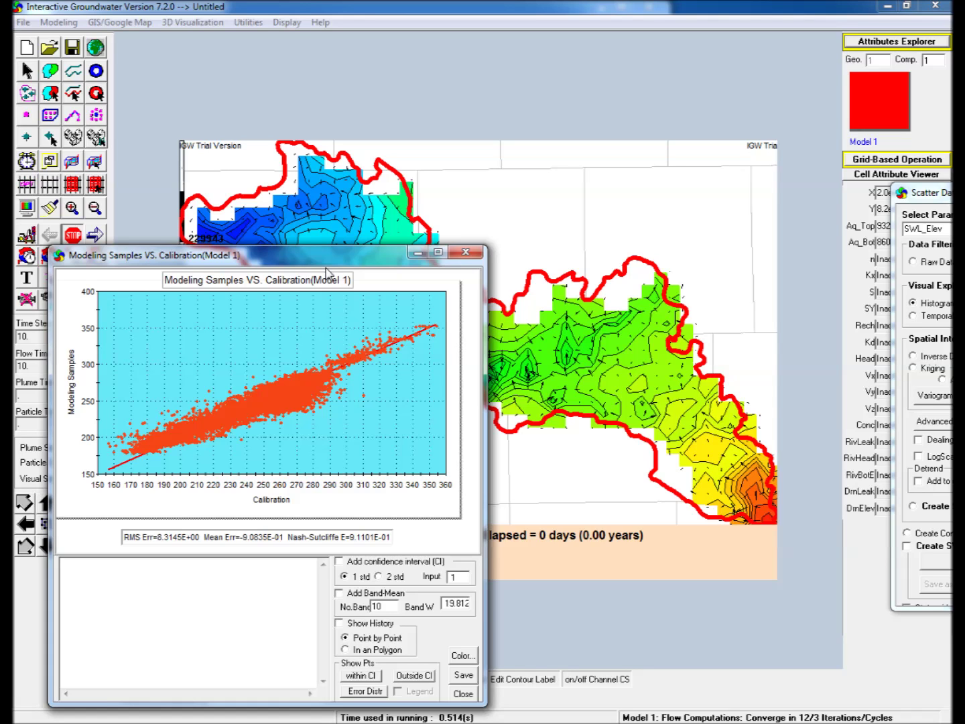
drag(327, 272, 370, 188)
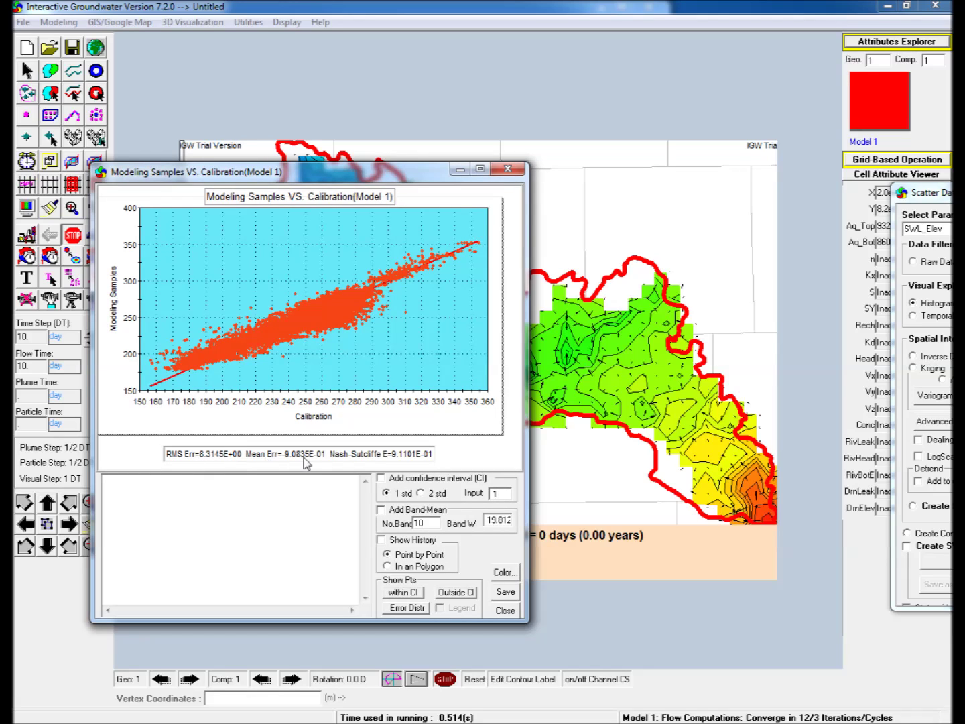
click(382, 478)
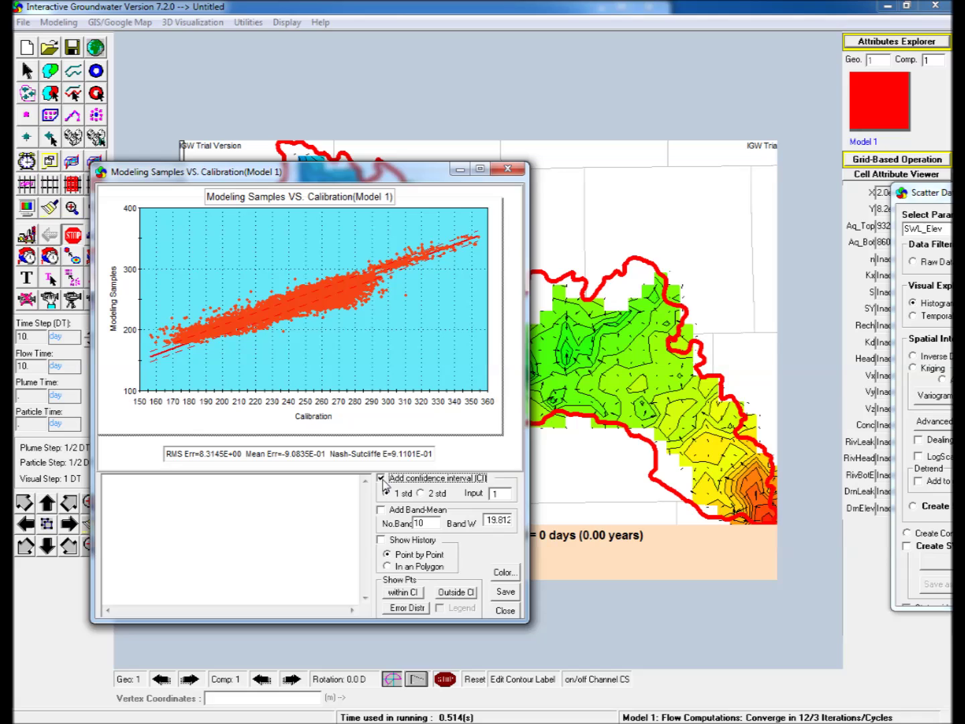
click(422, 493)
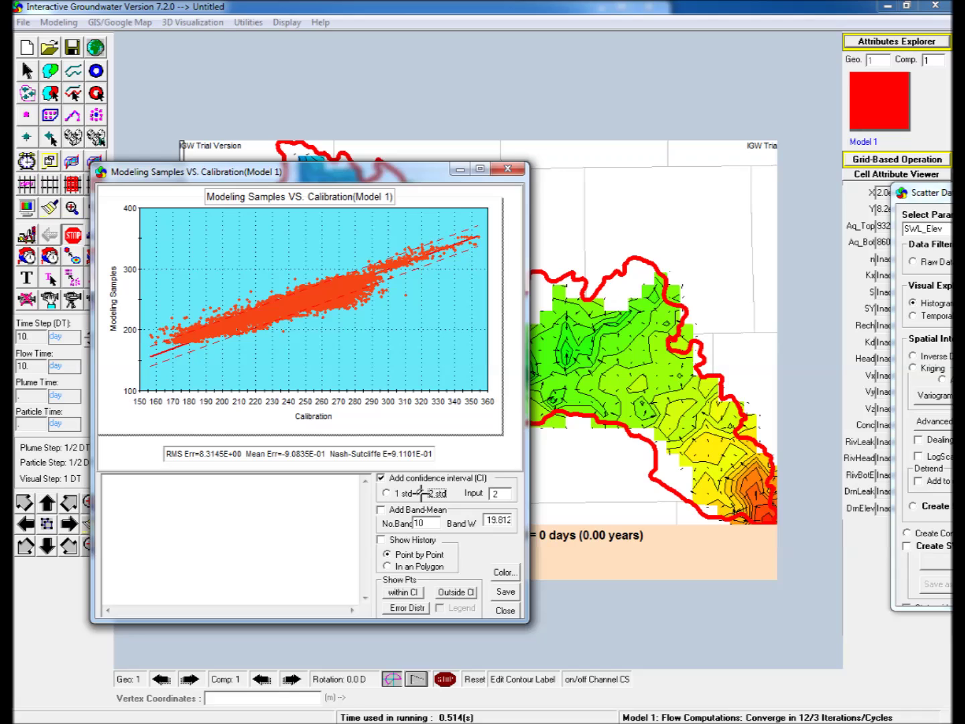
click(380, 511)
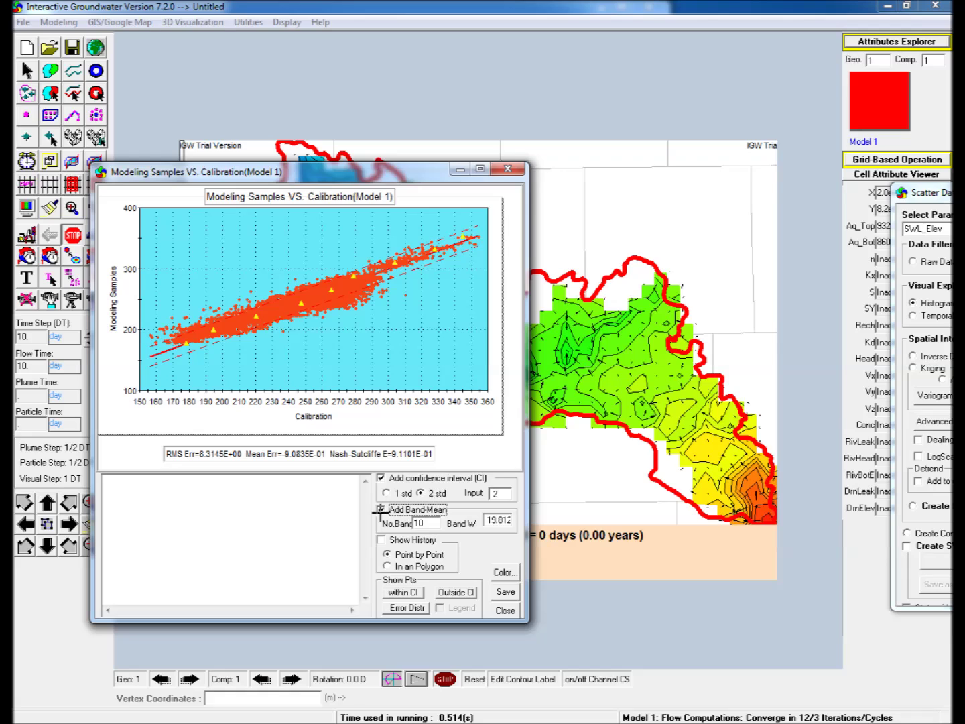